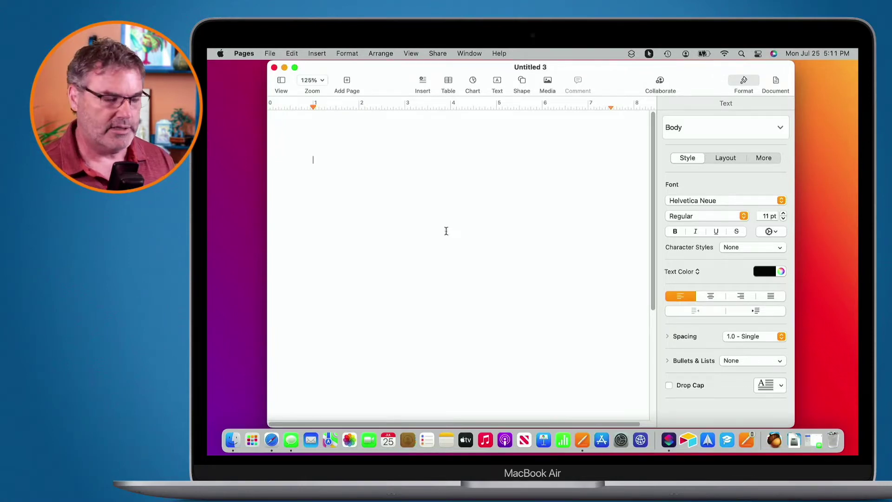
Step: Insert the Giraffe shape from the shape library and enlarge it proportionally on the page
left_click(521, 80)
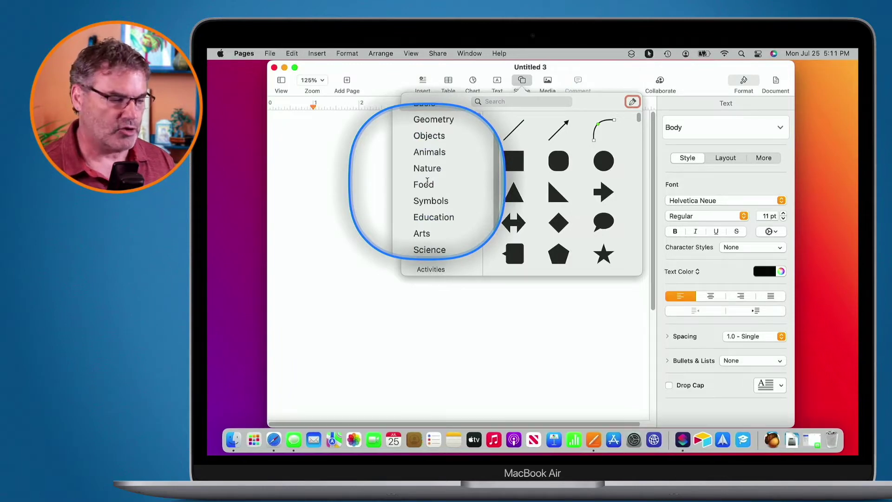
left_click(430, 160)
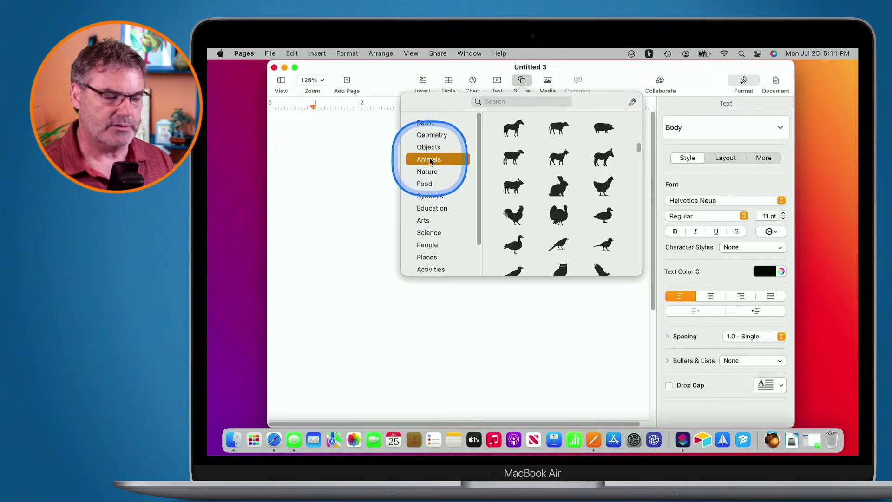
scroll(545, 184, "down", 5)
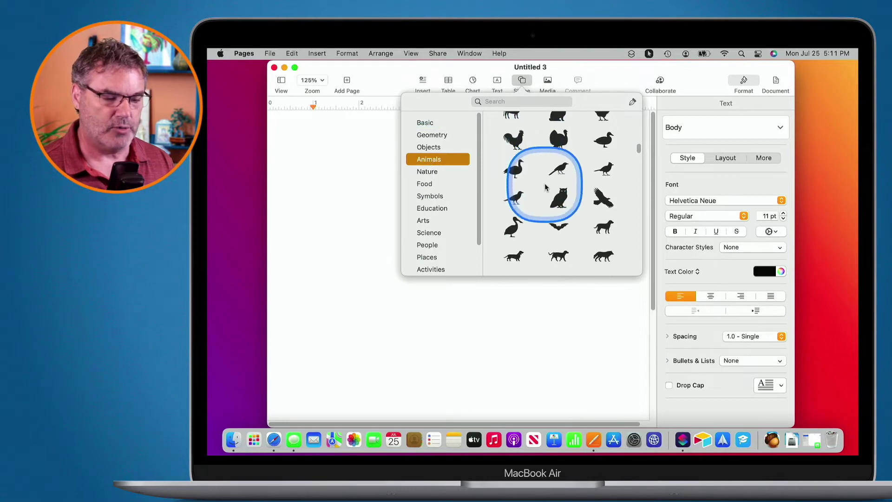
scroll(545, 184, "down", 2)
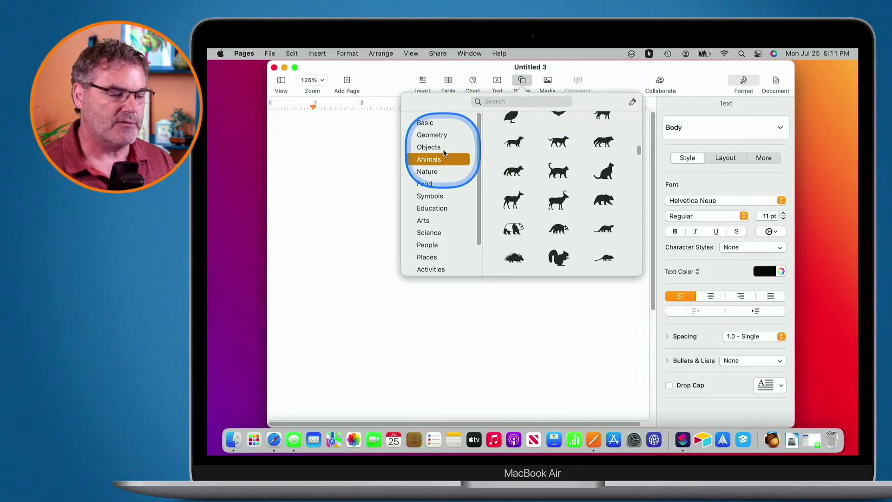
left_click(497, 101)
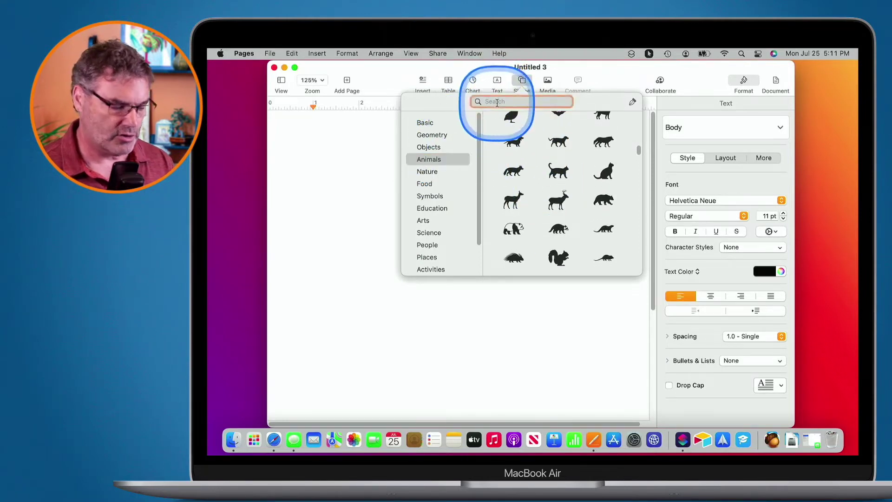
type("giraffe")
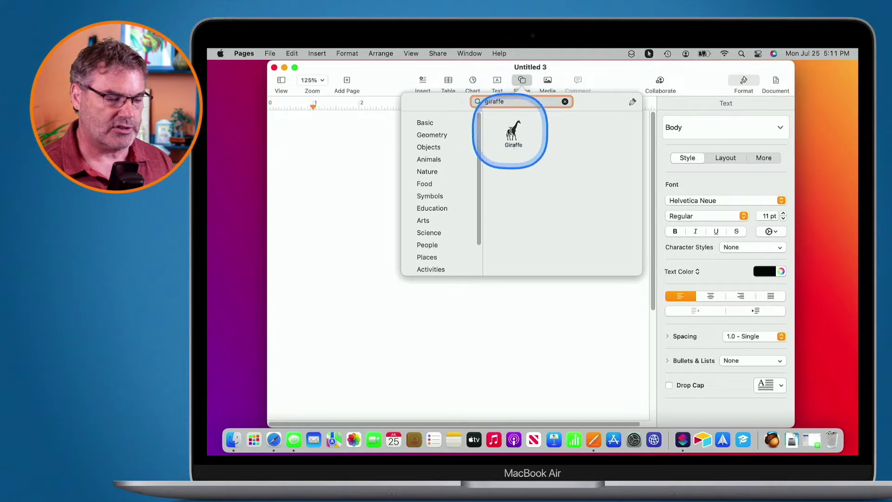
left_click(512, 134)
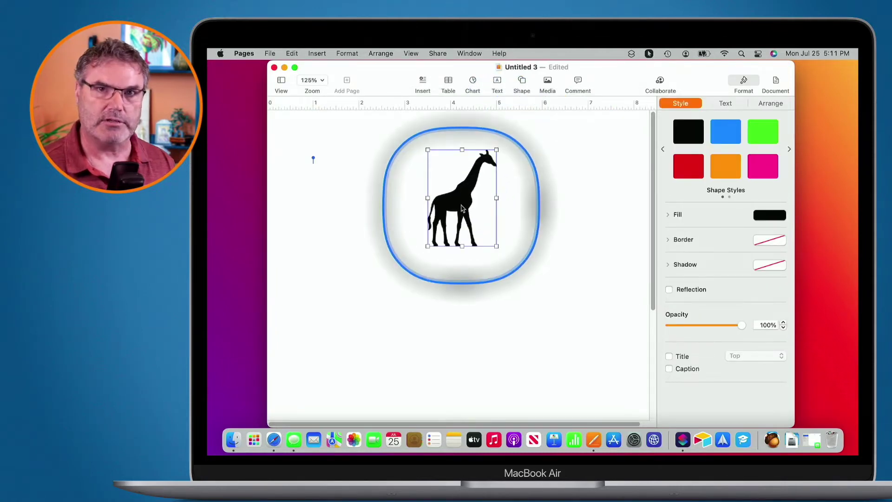
left_click_drag(497, 247, 559, 312)
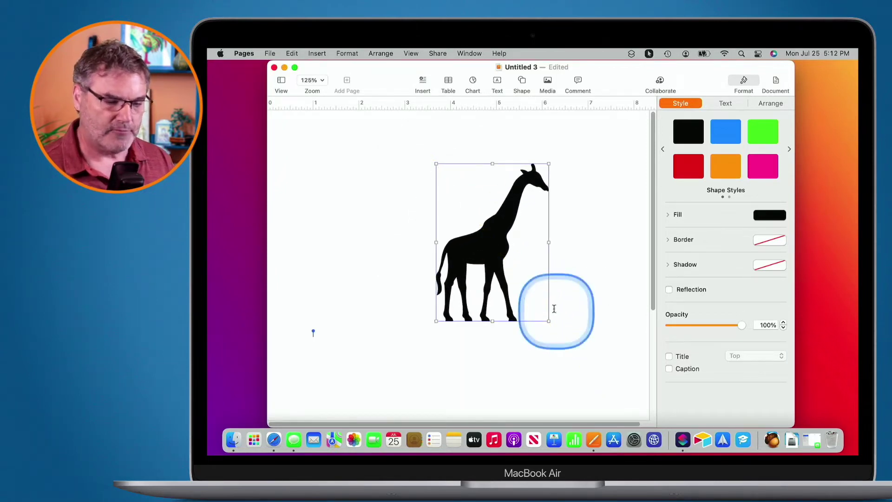
Step: Apply the orange shape style to the giraffe and give it a thin black border
left_click(730, 165)
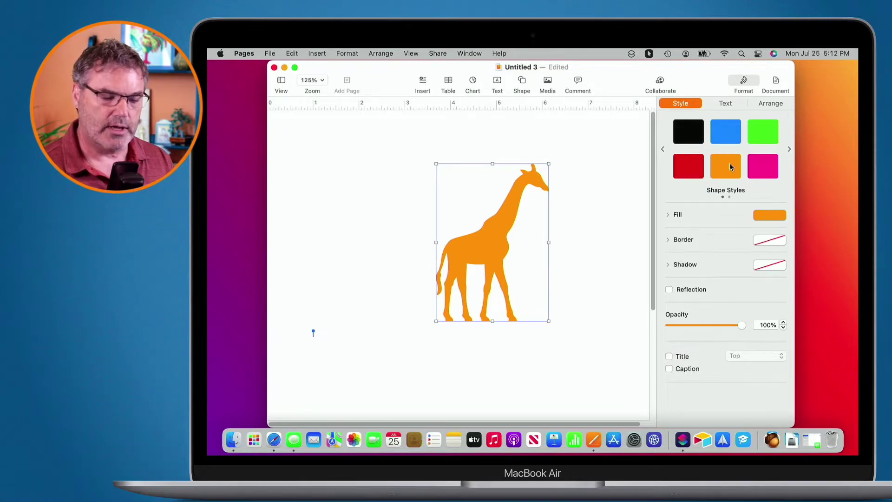
left_click(762, 240)
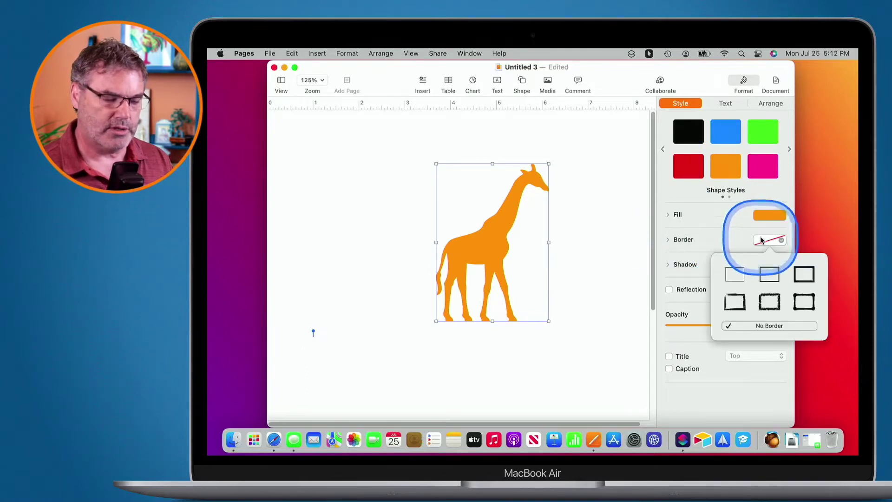
left_click(734, 273)
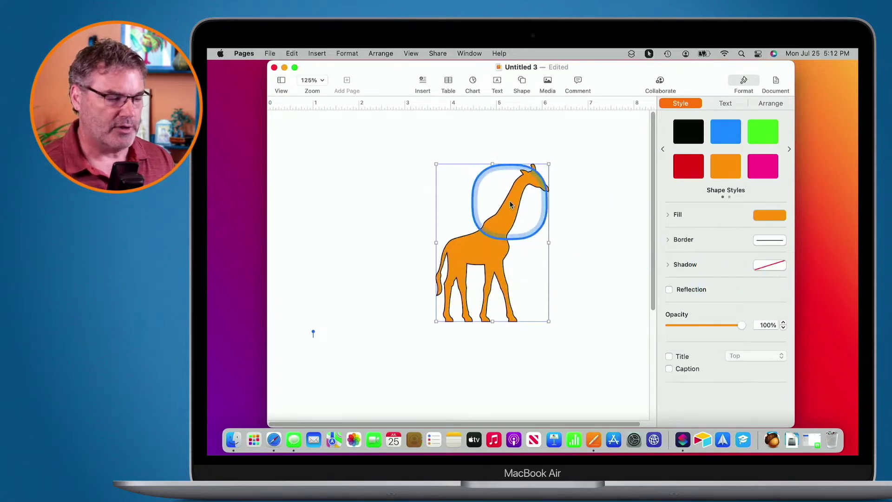
Step: Insert the Rabbit shape from the shape library and place it, scaled down, at the giraffe's front feet
left_click(522, 84)
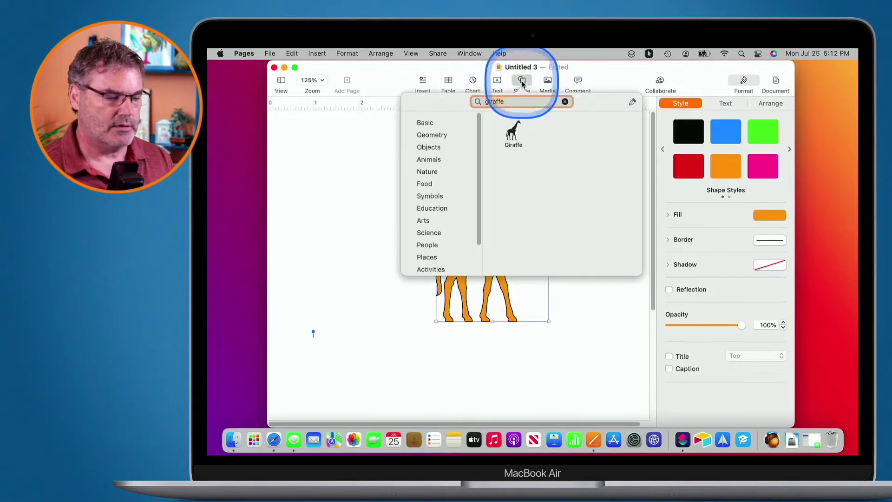
type("rabbi")
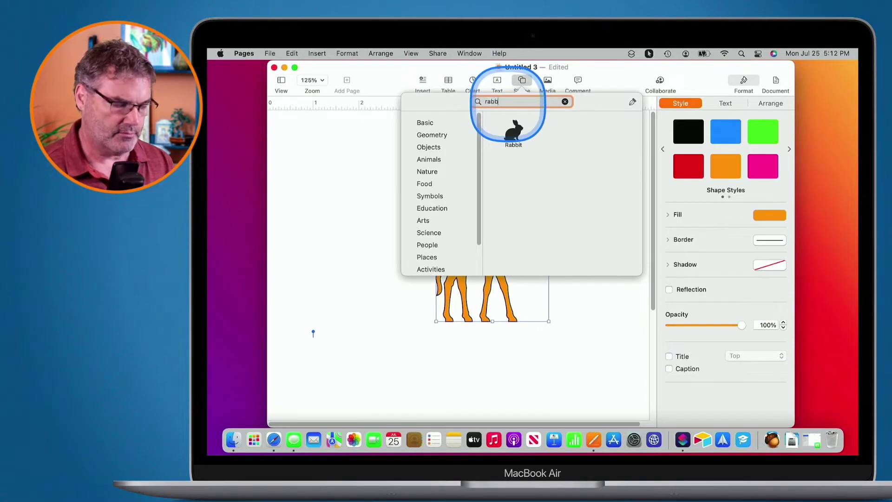
left_click(511, 133)
left_click_drag(460, 275, 520, 298)
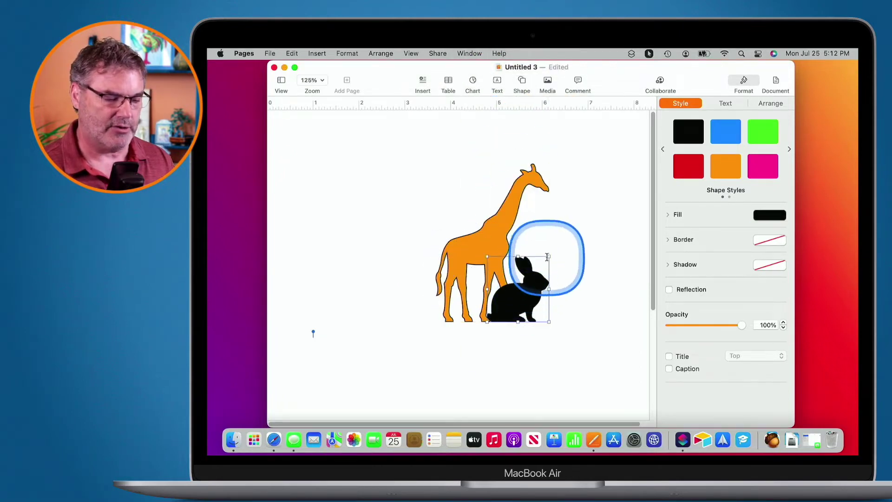
left_click_drag(548, 256, 524, 306)
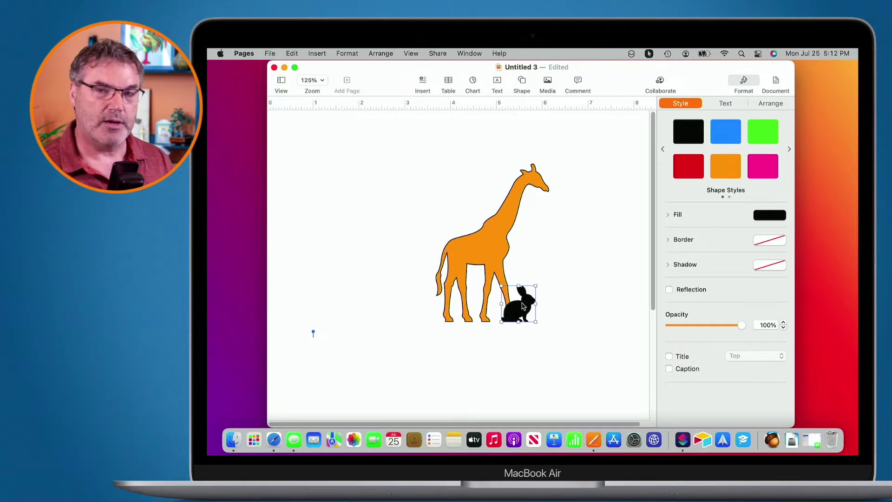
Step: Delete both the rabbit and the giraffe from the page
key("Delete")
left_click(489, 243)
key("Delete")
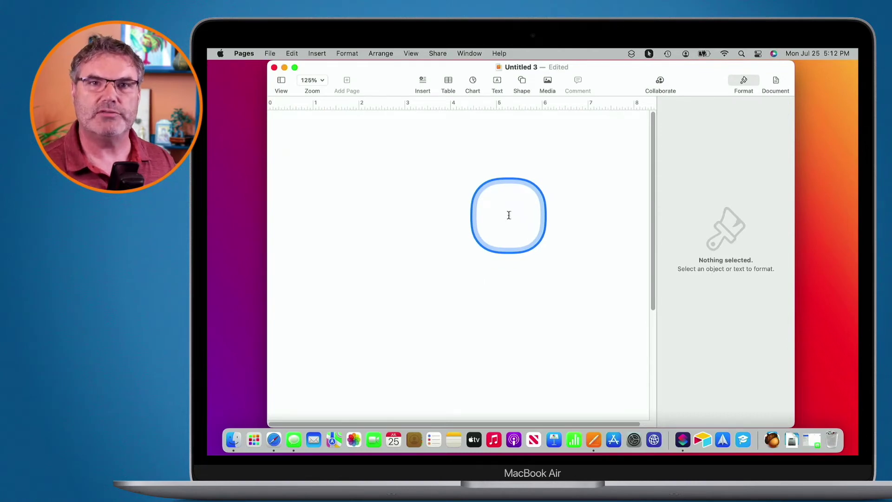
Step: Insert a circle from the Basic shapes and enlarge it to about 3.2 in wide in the middle of the page
left_click(522, 81)
left_click(432, 125)
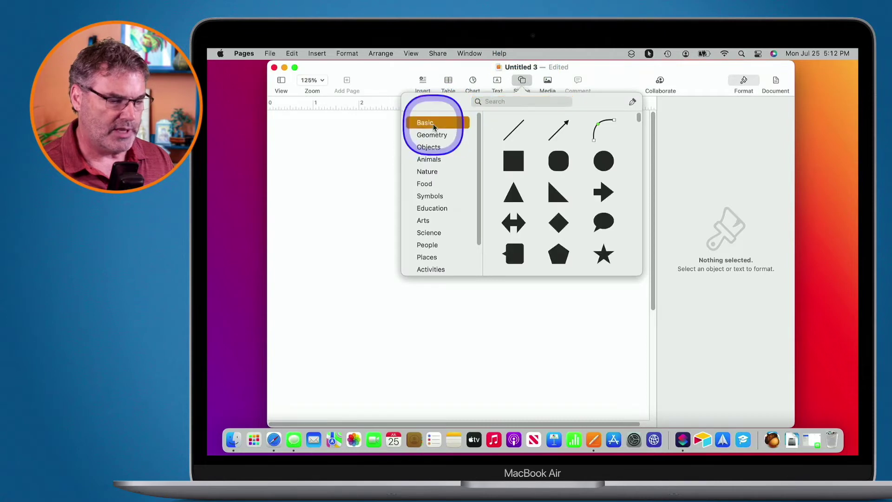
left_click(602, 161)
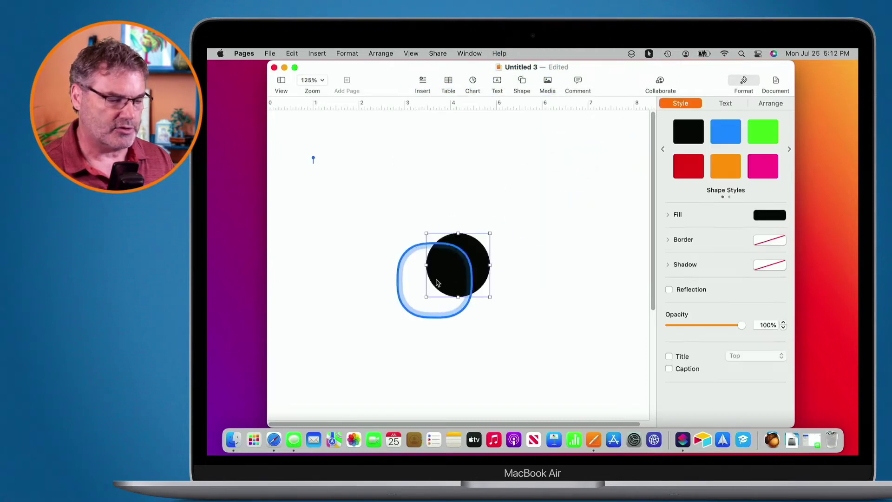
left_click_drag(450, 272, 436, 235)
left_click_drag(474, 259, 554, 339)
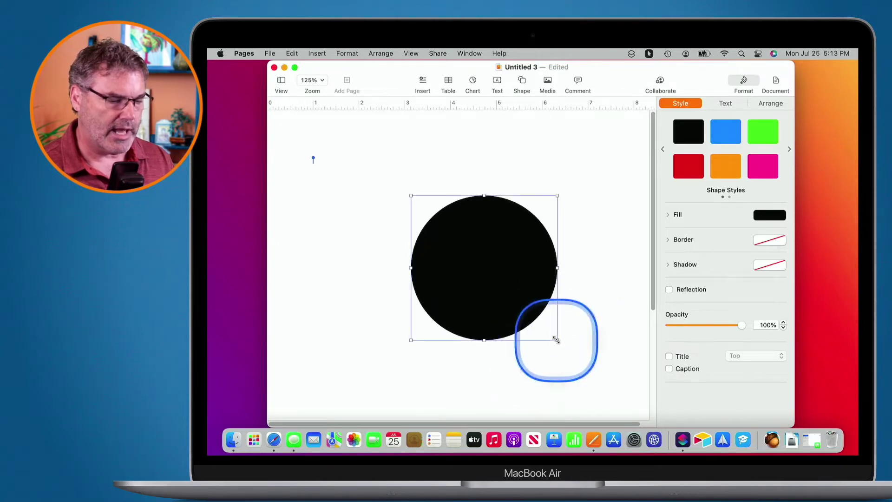
Step: Add a second, blue circle of about the same size, overlapping the black one and offset slightly to its right
left_click(522, 81)
left_click(605, 157)
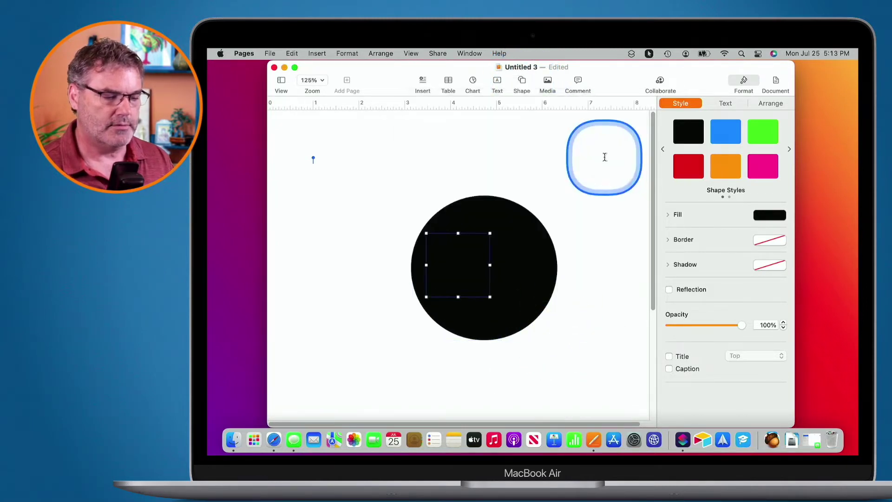
left_click_drag(484, 249, 641, 326)
left_click(720, 134)
left_click_drag(531, 276, 482, 279)
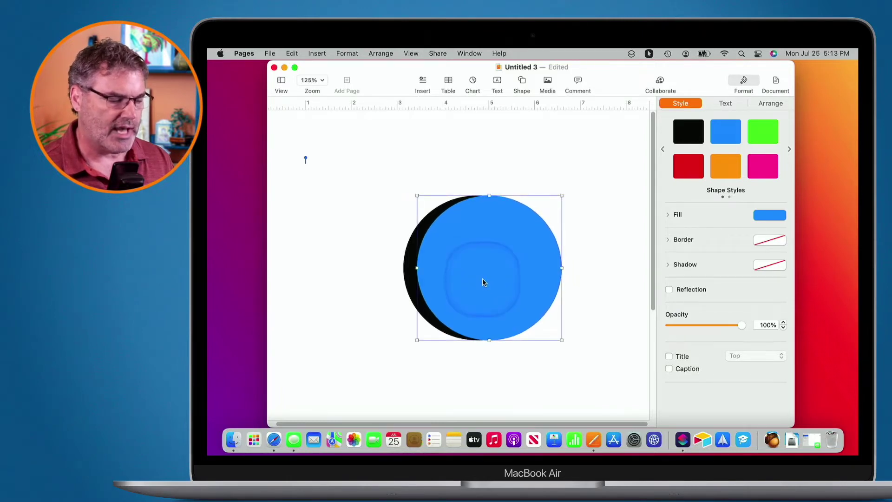
left_click_drag(412, 275, 409, 275)
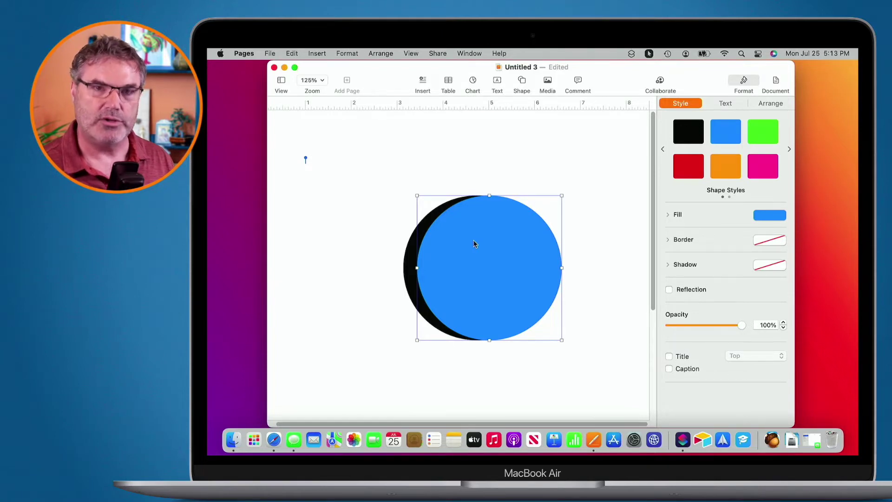
Step: Select both overlapping circles and bring up the arrangement options for combining shapes
left_click(434, 249, "shift")
left_click(411, 251, "shift")
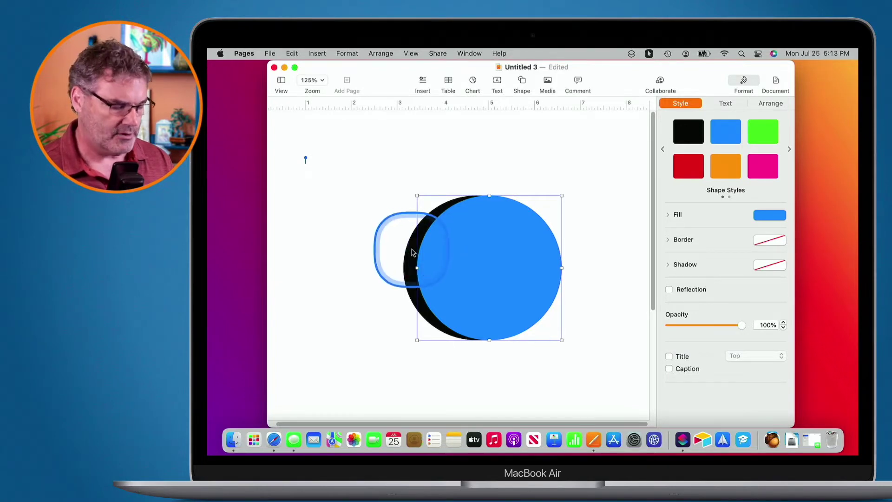
left_click(414, 252)
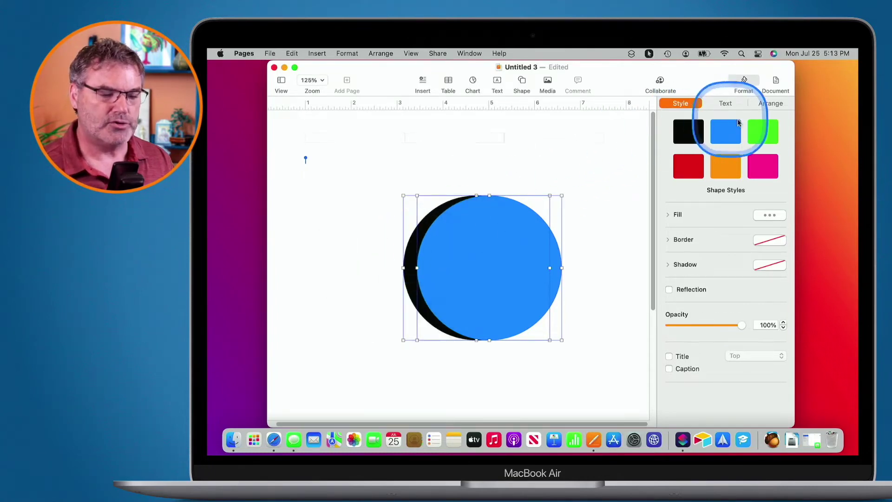
left_click(770, 103)
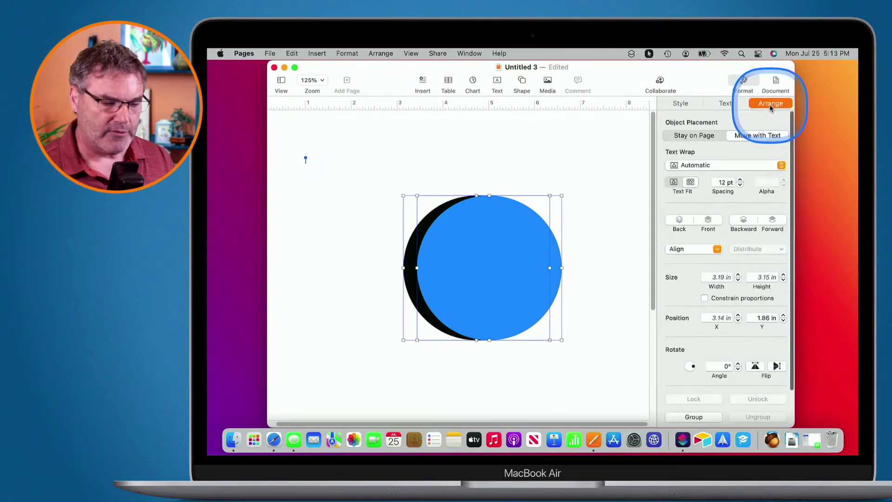
scroll(738, 250, "down", 2)
scroll(737, 250, "down", 2)
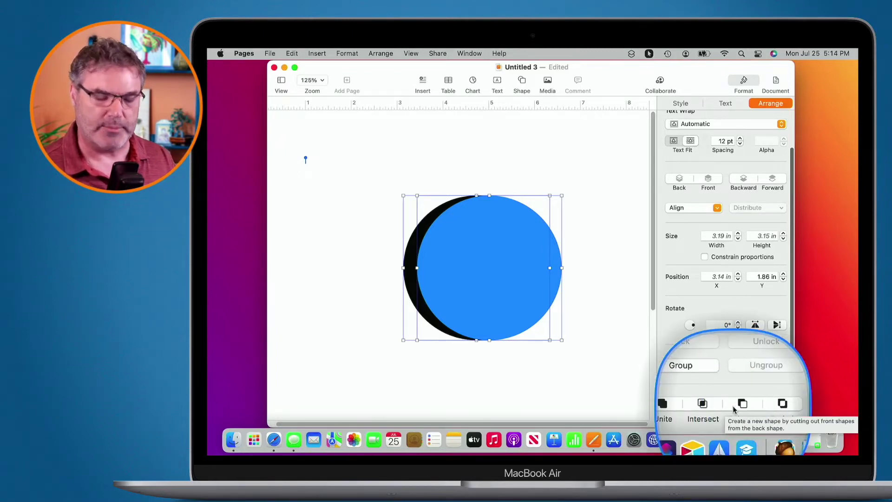
Step: Try uniting the two circles into a single shape, and undo it
left_click(679, 407)
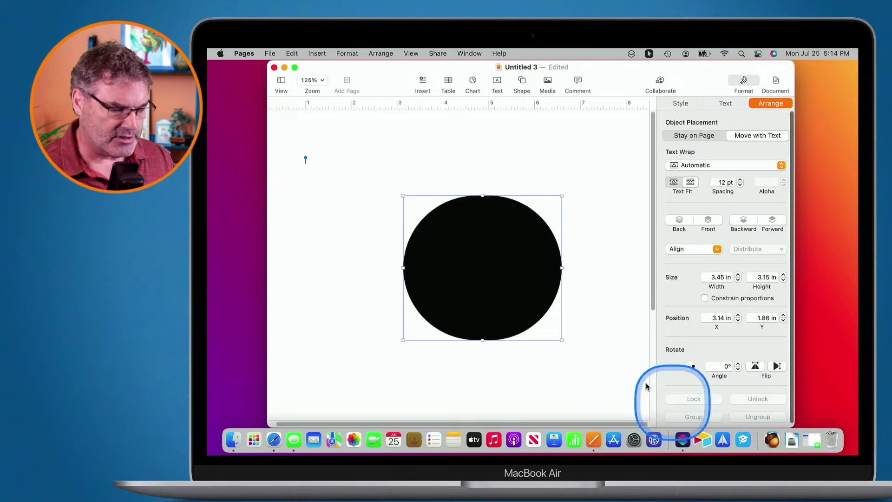
left_click(482, 340)
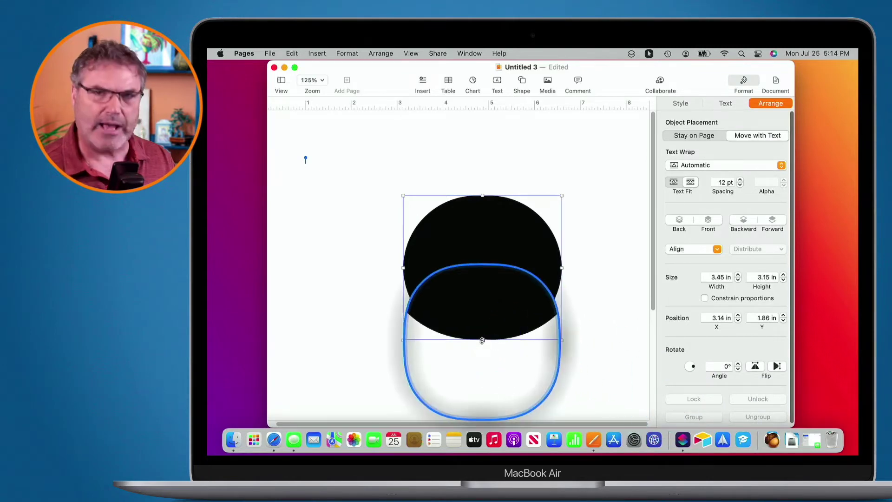
key("super+z")
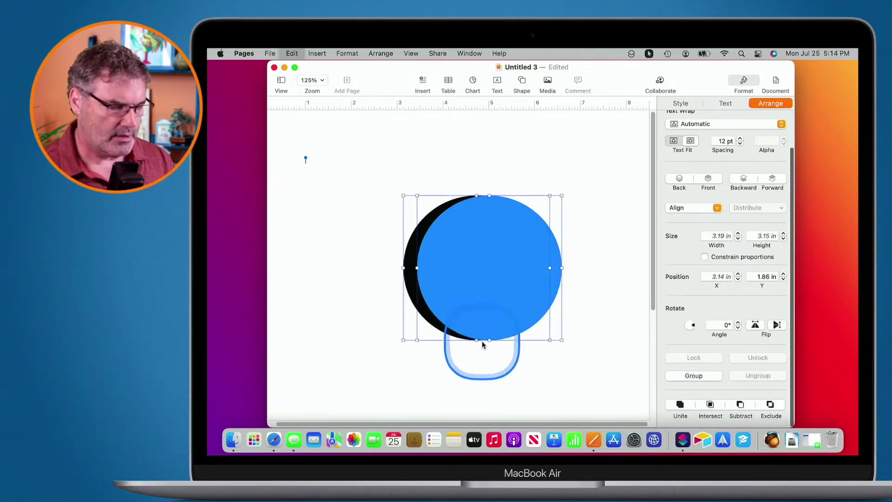
Step: Try creating a new shape from the intersection of the two circles, and undo it
left_click(709, 408)
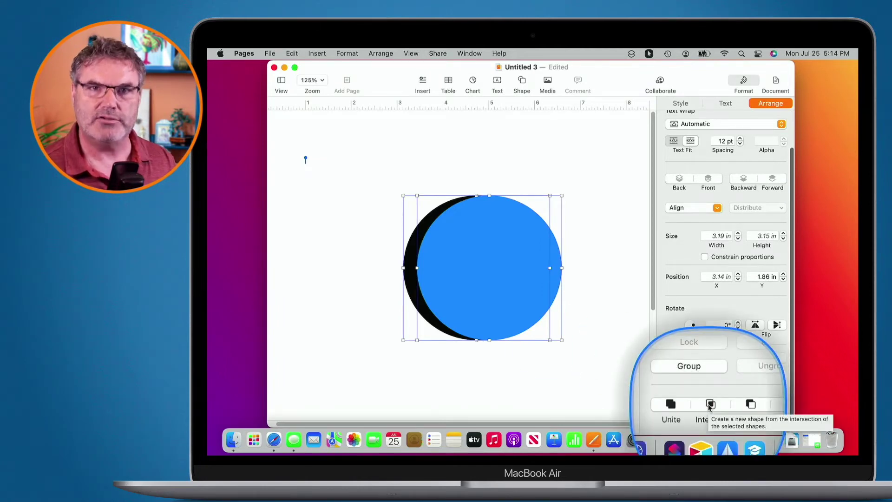
left_click(710, 407)
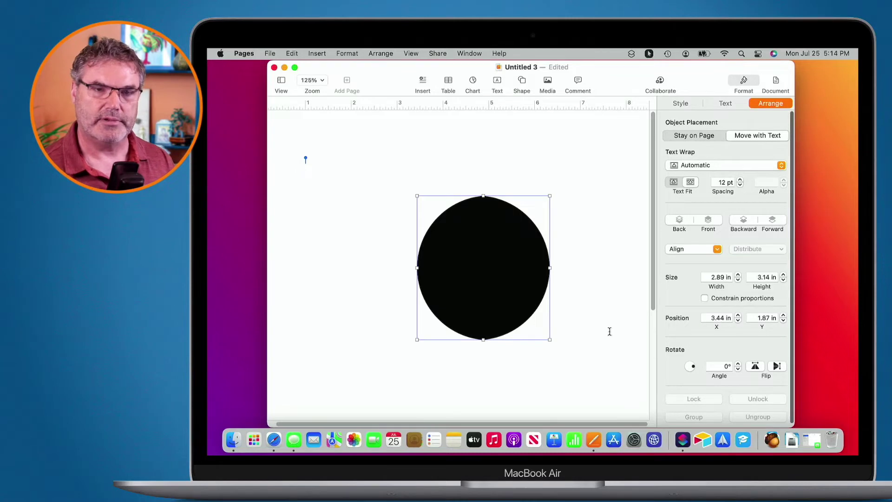
key("super+z")
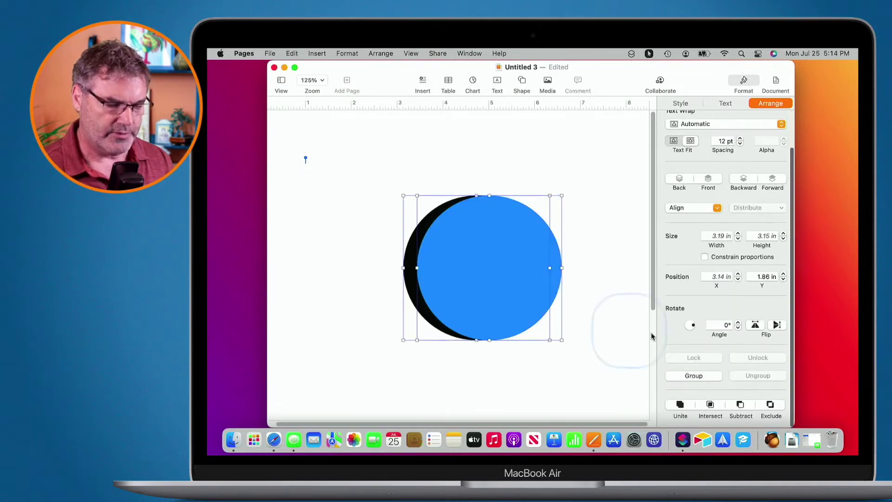
Step: Try subtracting the blue circle from the black one and excluding their overlap, undoing each operation
left_click(744, 409)
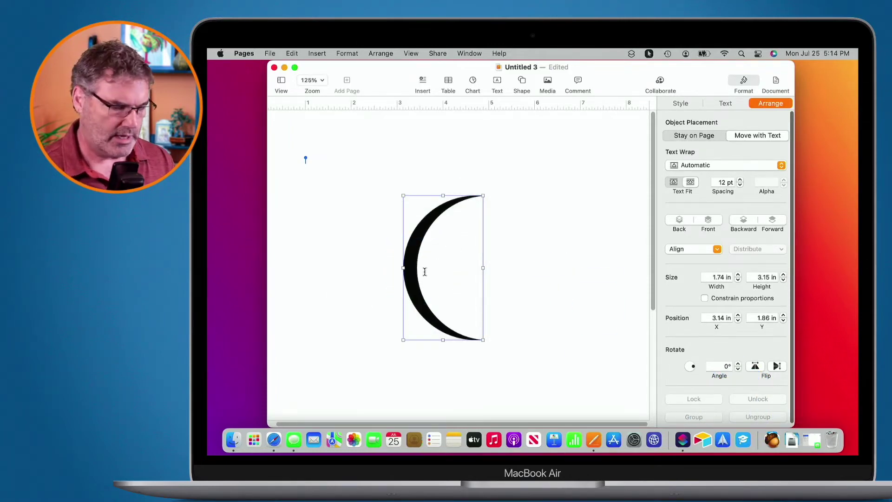
key("super+z")
left_click(769, 404)
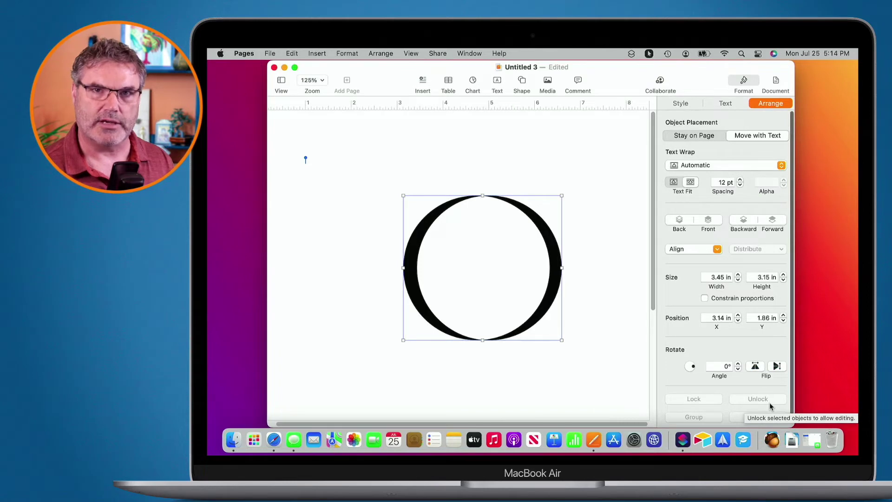
key("super+a")
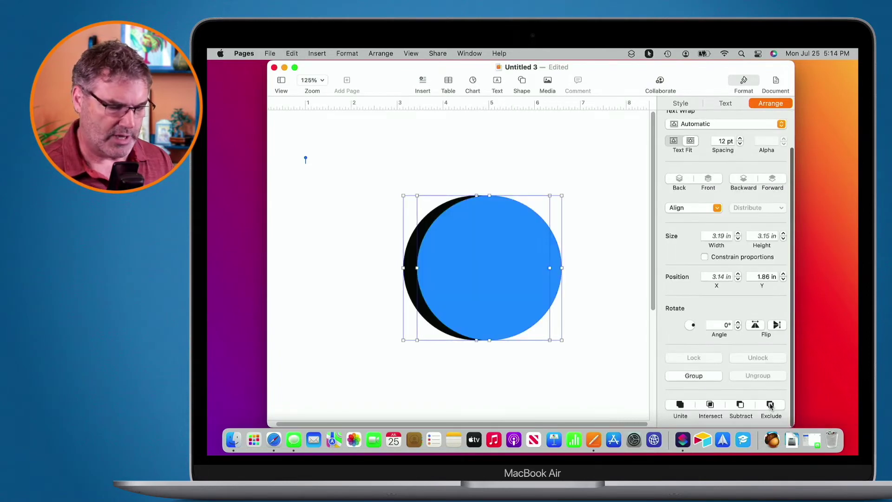
Step: Subtract the blue circle from the black one and move the resulting crescent to about X 3.54 in, Y 1.74 in
left_click(741, 405)
left_click(560, 339)
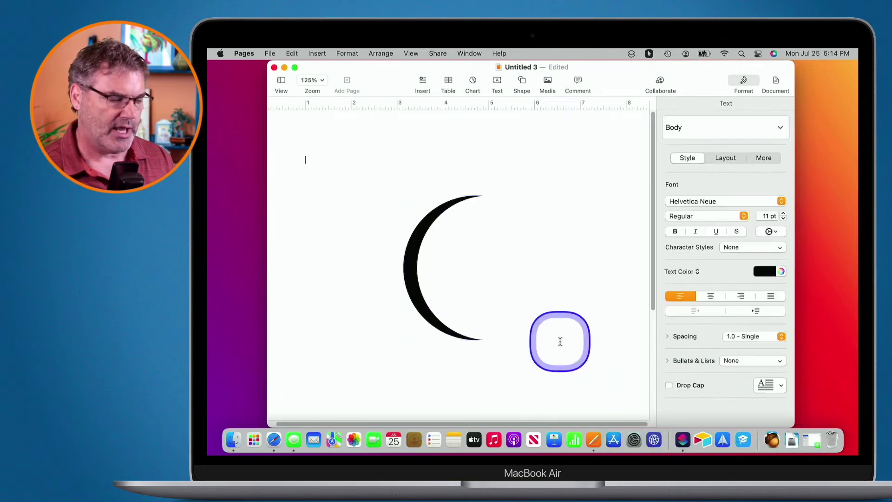
left_click_drag(417, 300, 435, 294)
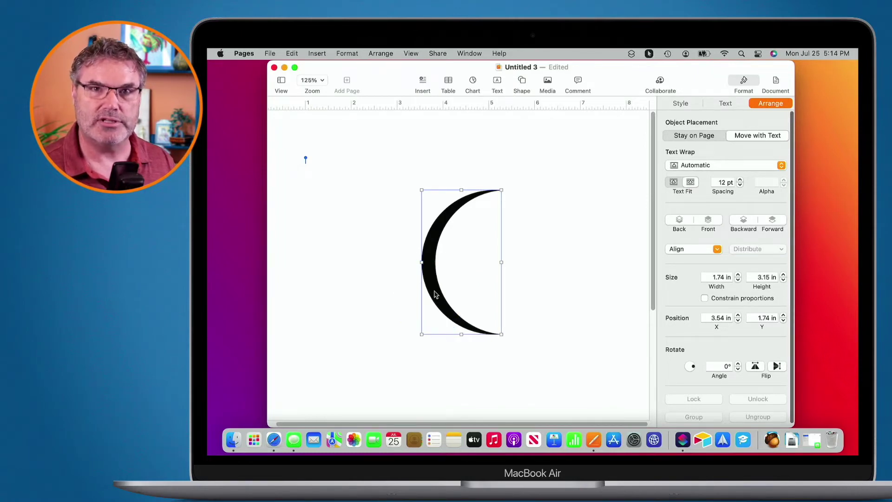
left_click(548, 211)
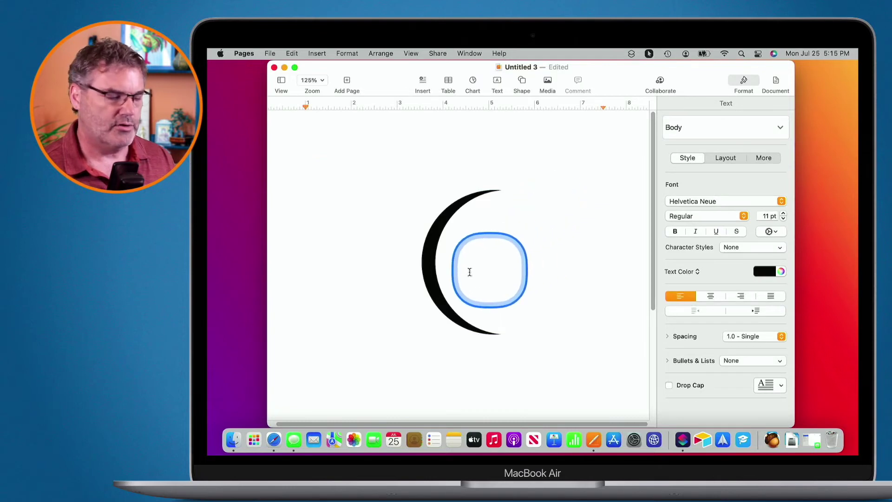
Step: Save the black crescent to My Shapes in the shape library under the name "crescent"
left_click(431, 277)
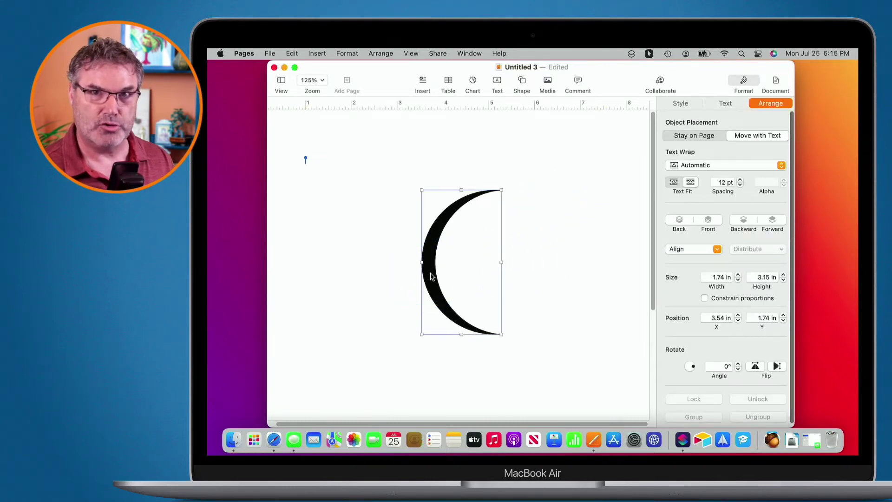
right_click(430, 276)
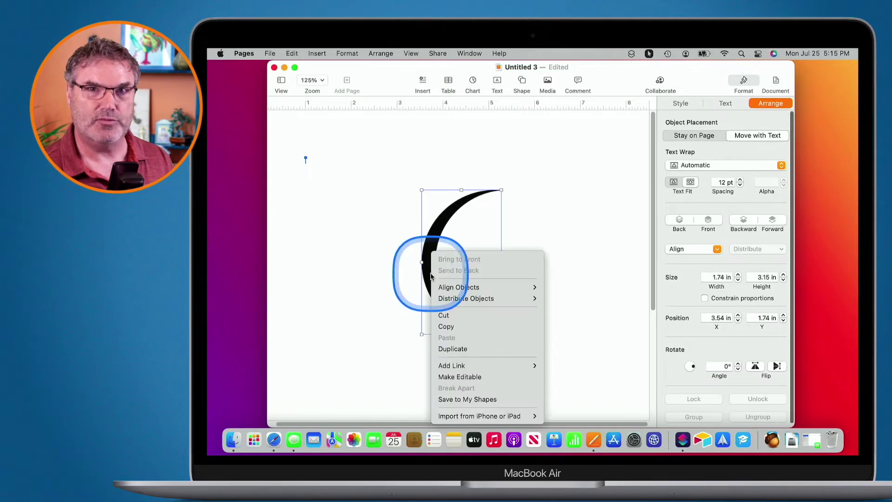
left_click(465, 399)
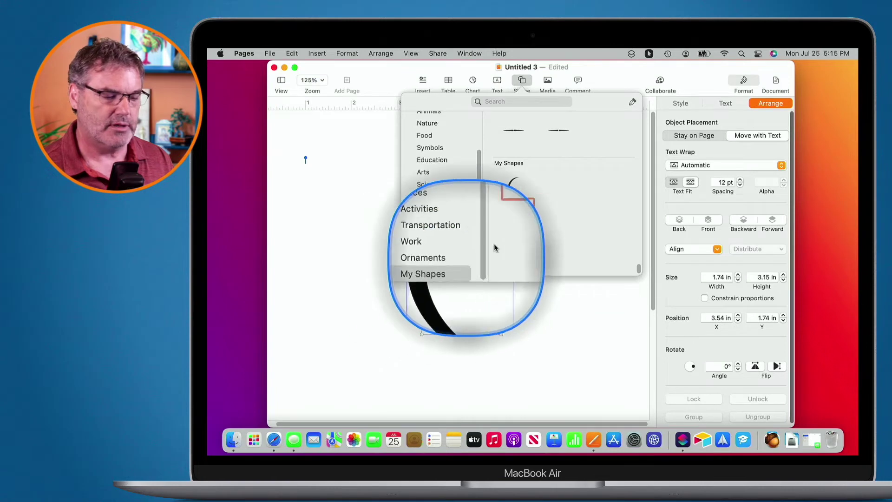
type("crescent")
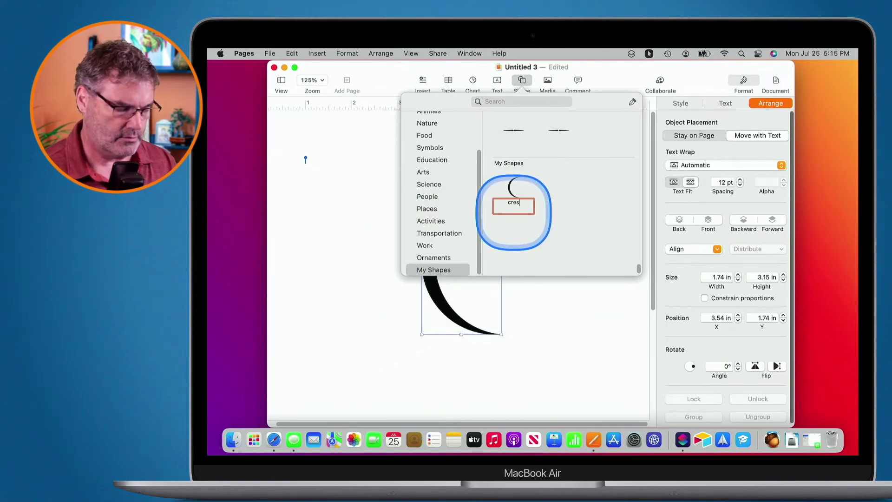
key("Return")
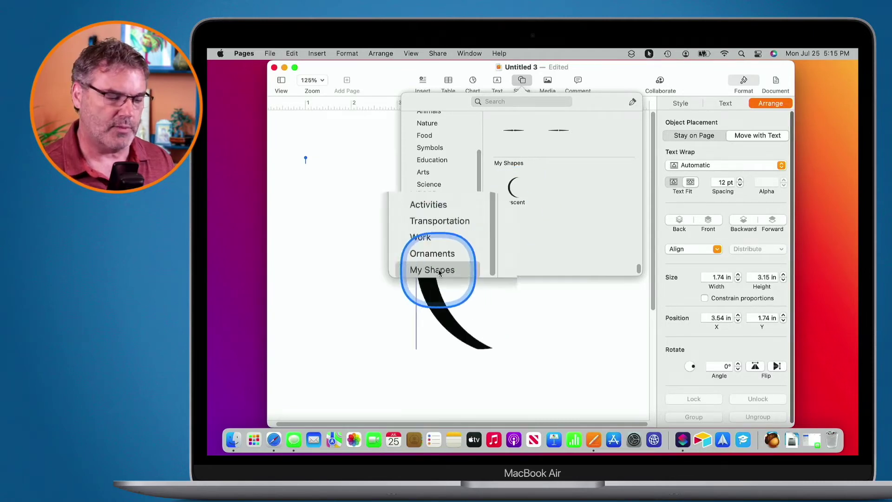
left_click(572, 233)
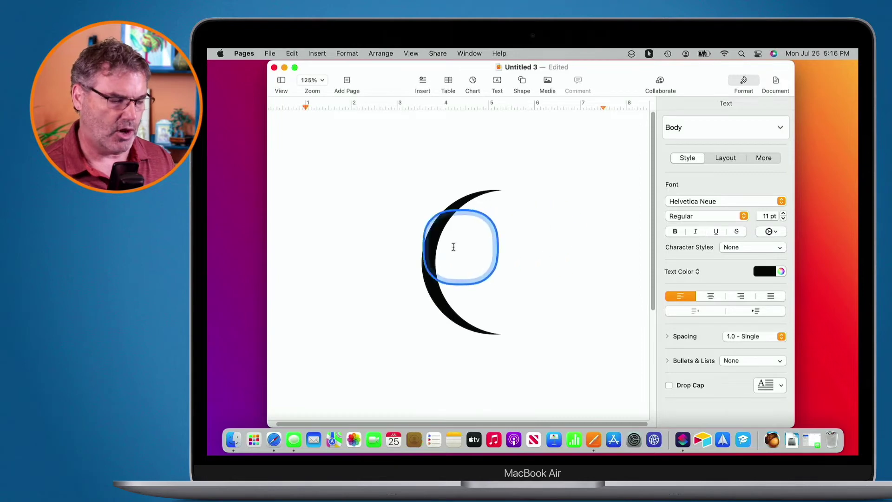
Step: Make the crescent editable and pull its inner curve outward into a swirling form about 2.24 in wide and 3.3 in high
left_click(432, 247)
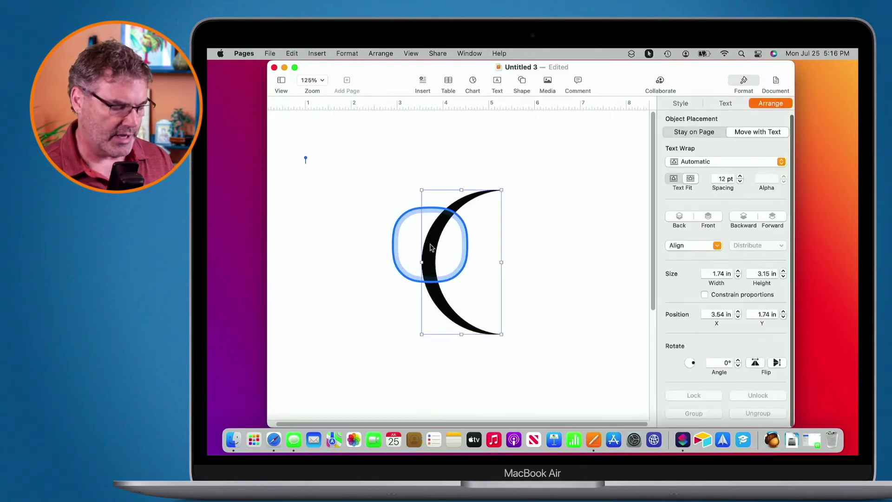
right_click(431, 248)
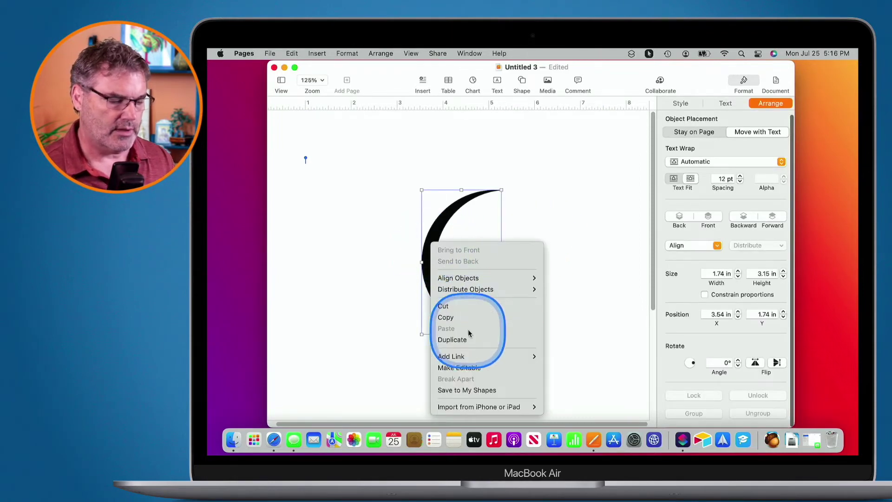
left_click(456, 368)
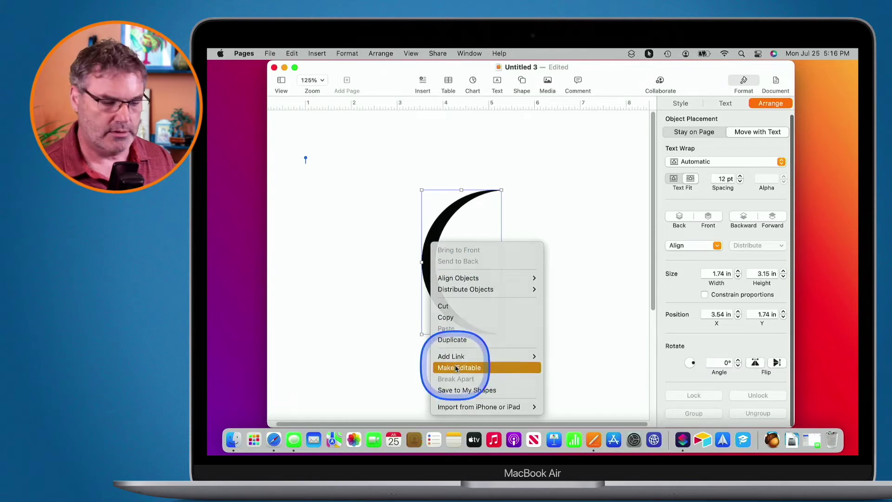
left_click_drag(457, 316, 507, 255)
left_click(556, 225)
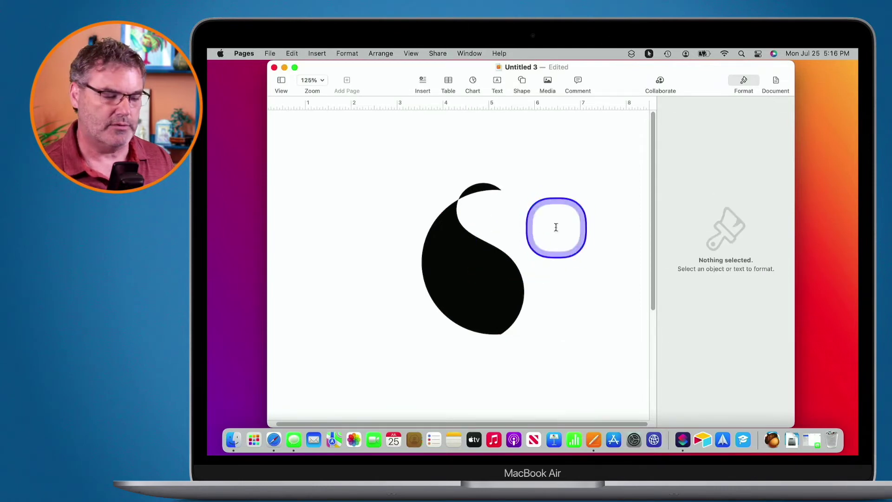
Step: Select the reshaped black shape and bring up the commands available for it
left_click(474, 281)
right_click(474, 281)
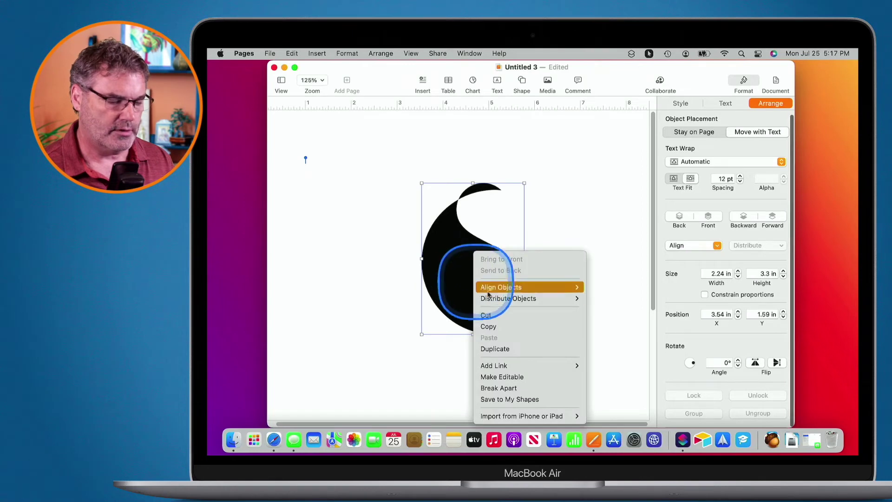